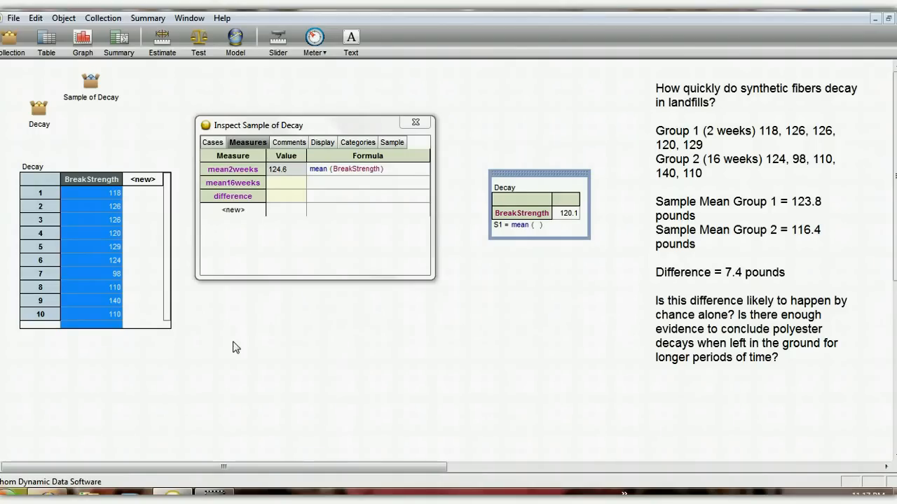
Add a text note reading "(sample mean group 1 + sample mean group 2)/2 = 120.1" below the inspector and widen it to fit one line
drag(267, 382, 267, 329)
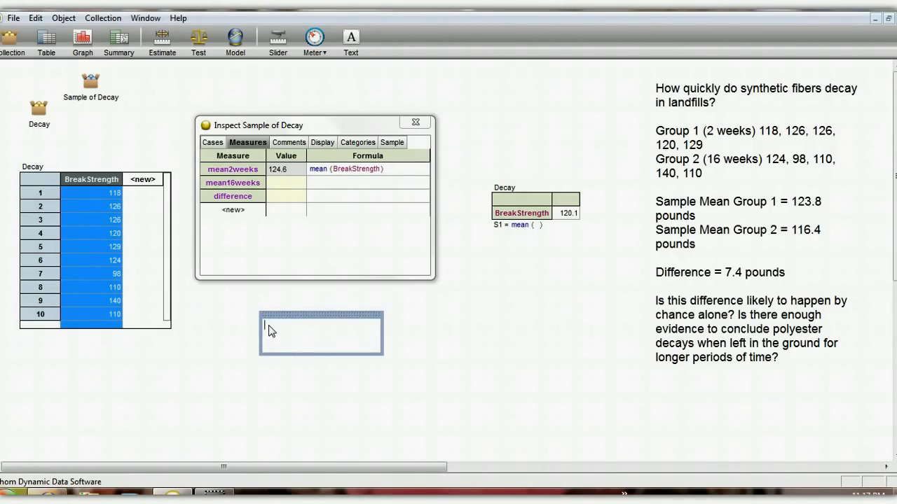
text((s)
text(ample mean)
text( group)
text( 1 =)
text( sample m)
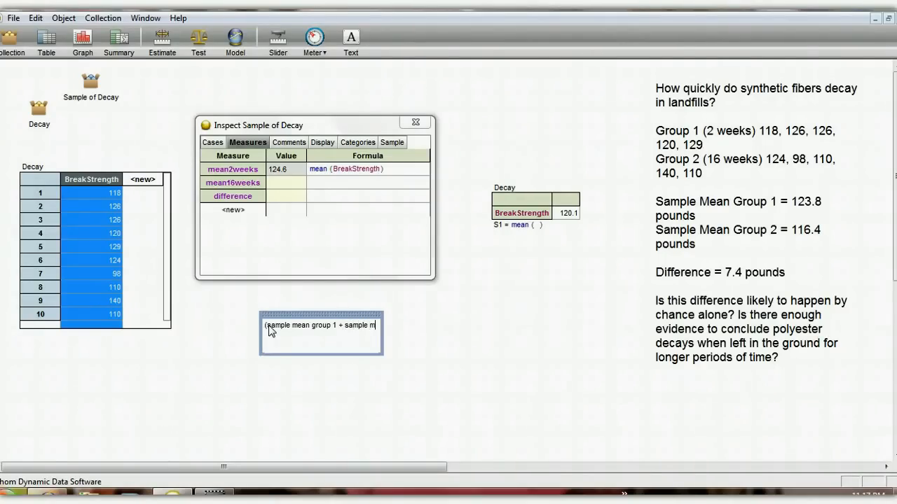
text(ean group 2)/2 = 1201.)
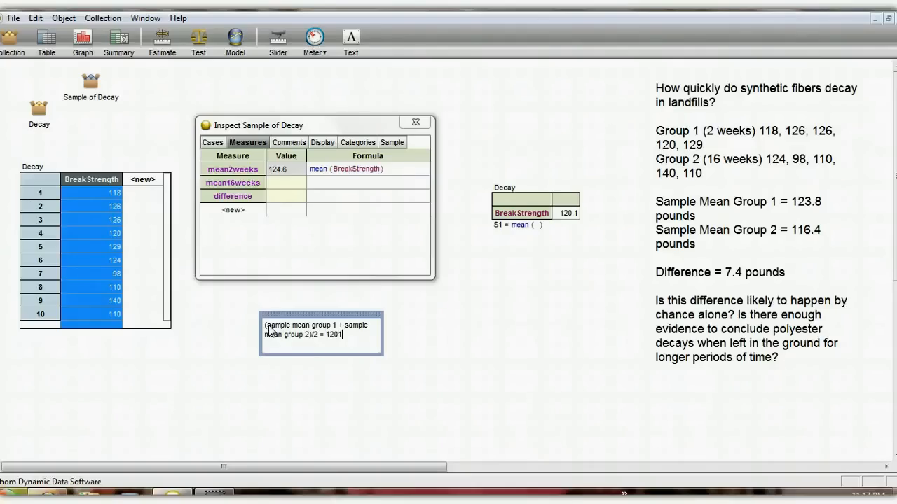
key(BackSpace)
text(1)
drag(383, 342, 486, 356)
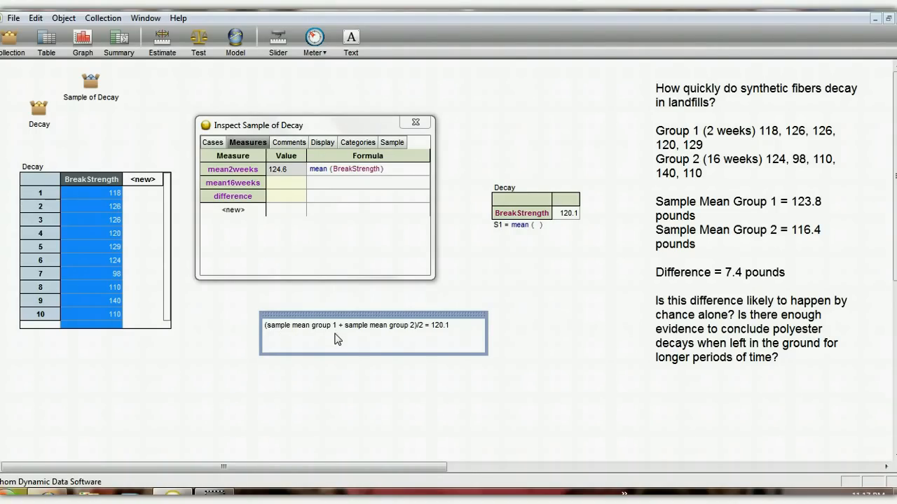
Define the mean16weeks measure with the formula 2(120.1) − mean2weeks
click(324, 188)
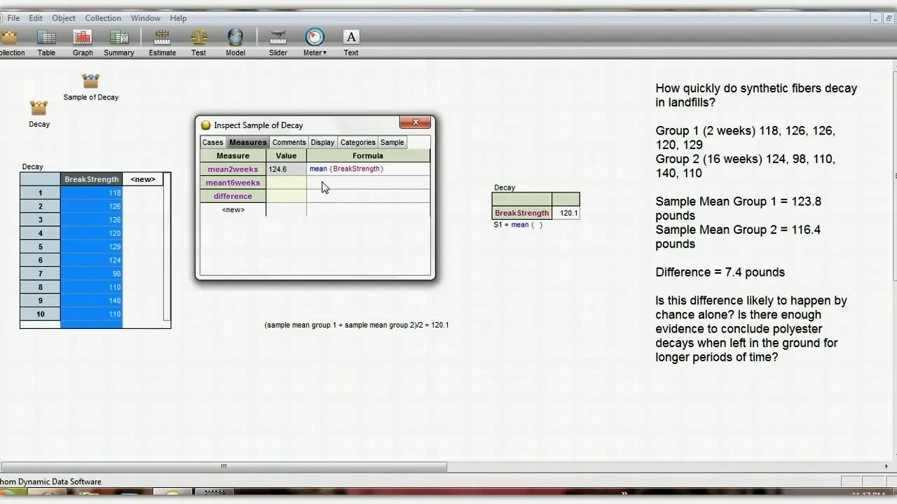
double_click(324, 188)
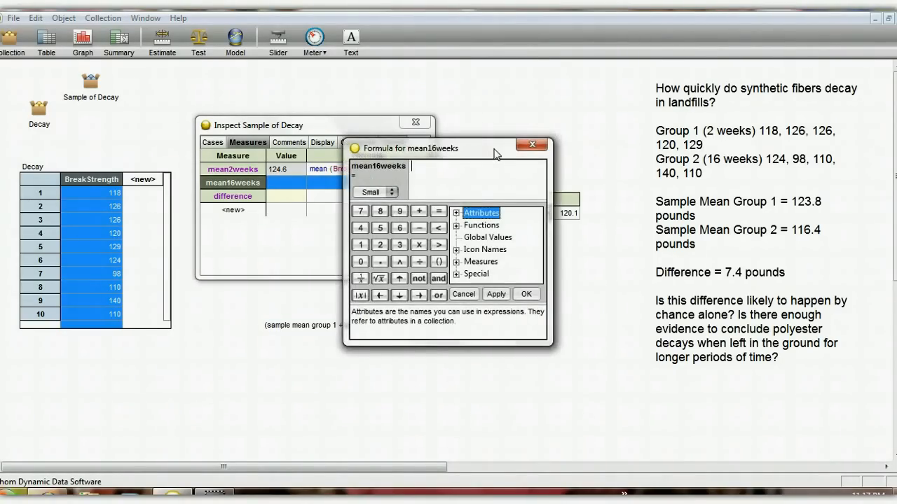
drag(495, 154, 683, 190)
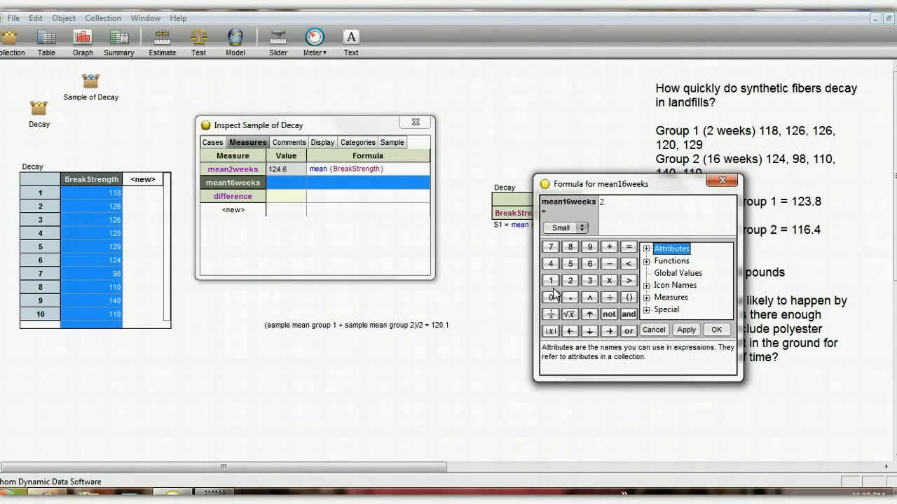
text(2(1))
text(20.1)
text(-)
text(mean)
text(2)
text(week)
text(s)
key(Return)
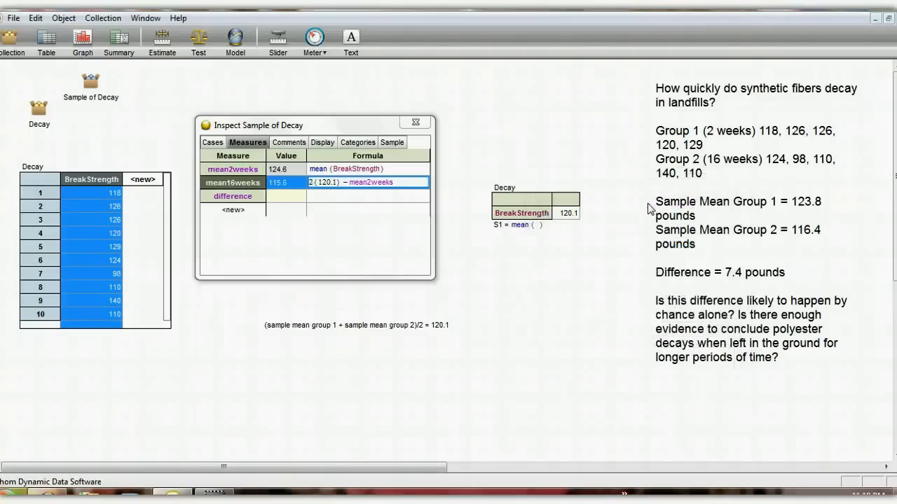
Delete the text note about the average of the two sample means
click(453, 324)
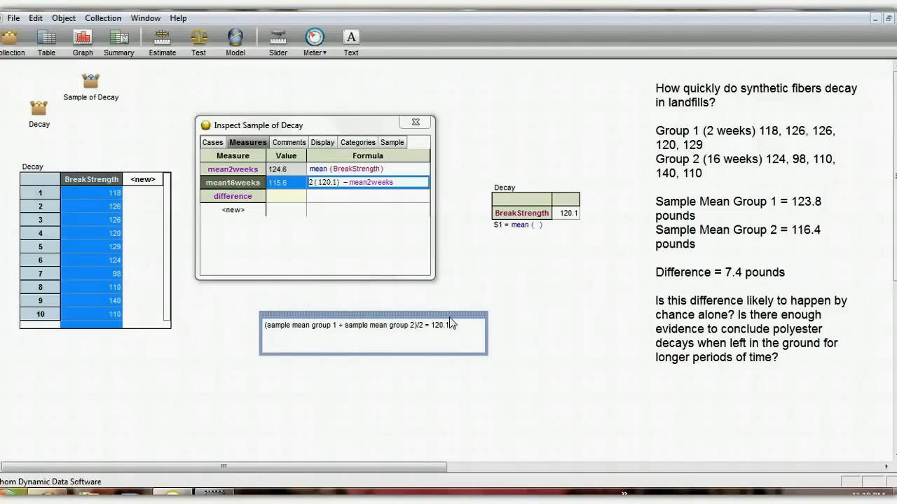
key(Delete)
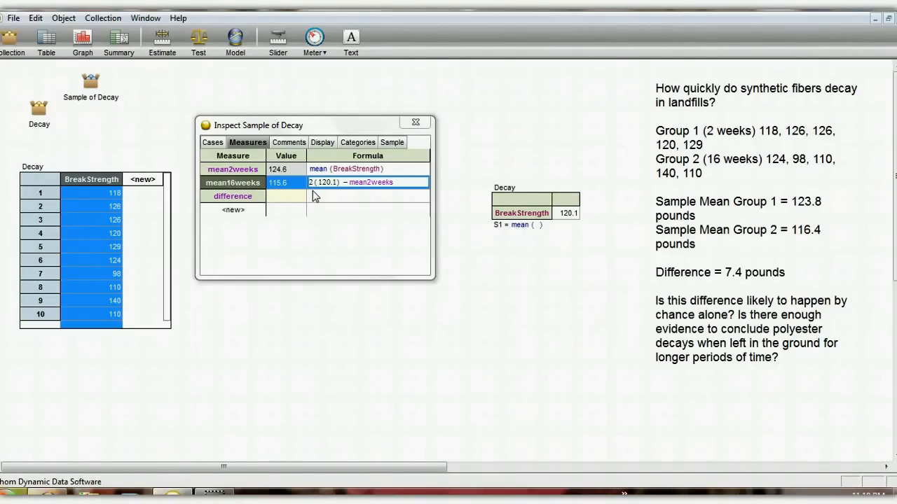
Define the difference measure with the formula mean2weeks − mean16weeks
click(315, 192)
double_click(321, 199)
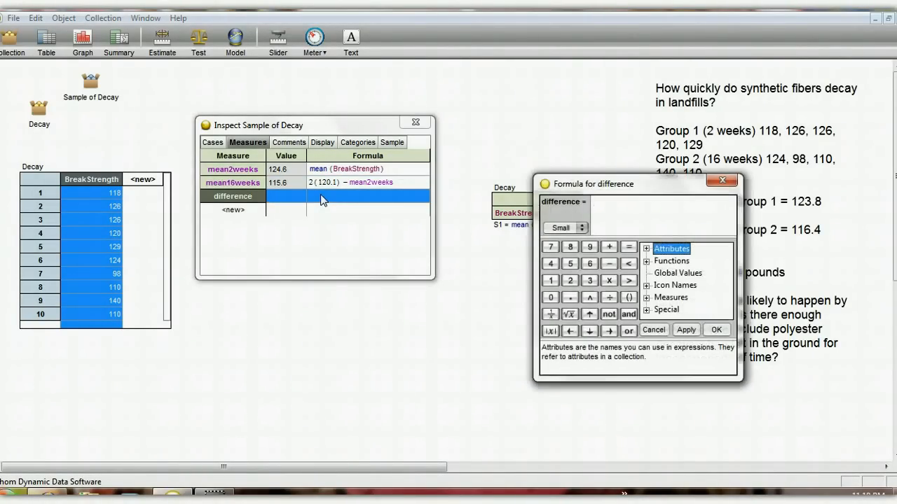
text(mean)
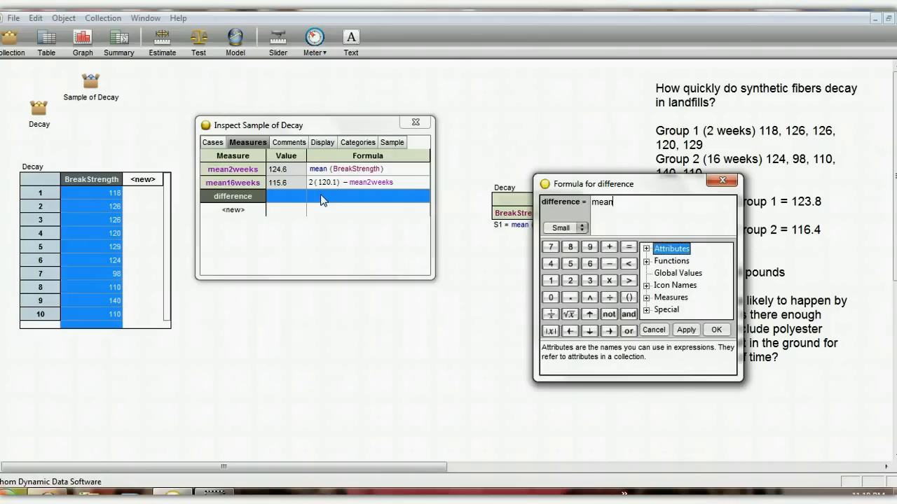
text(2weeks)
text(-mean16)
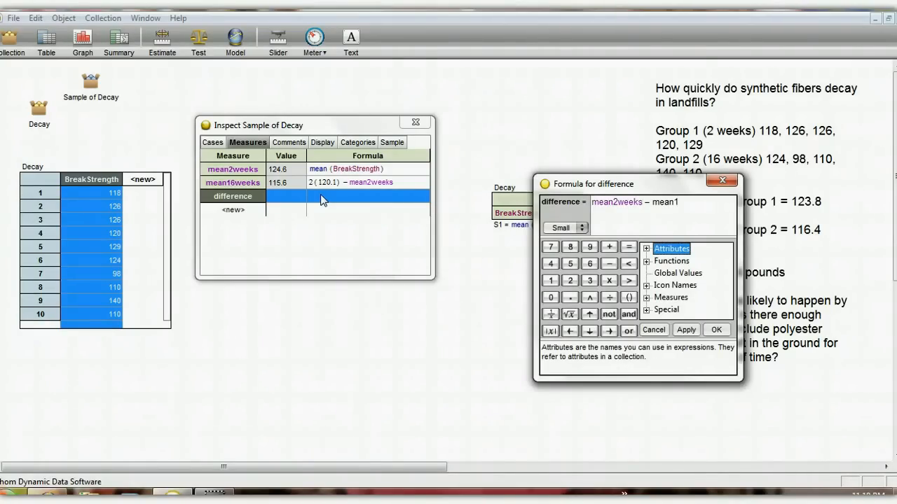
text(weeks)
key(Return)
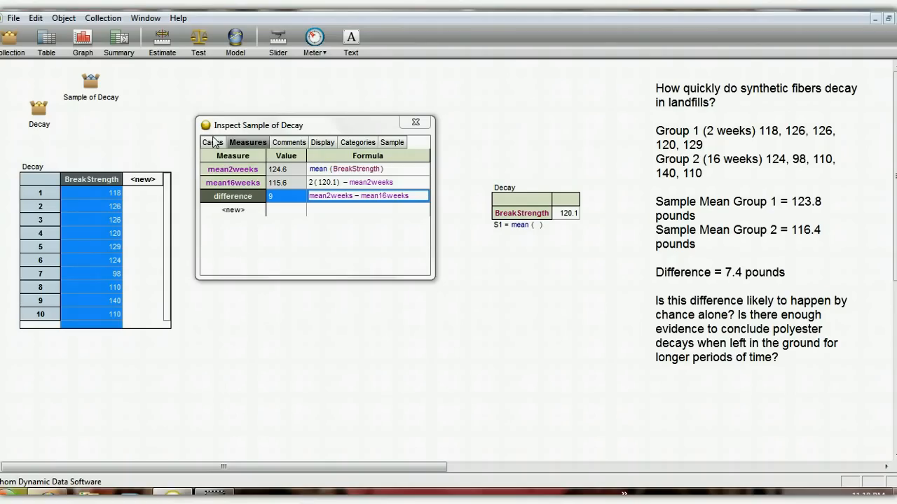
Close the sample's inspector and collect measures from the Sample of Decay collection
click(425, 124)
click(92, 83)
right_click(92, 83)
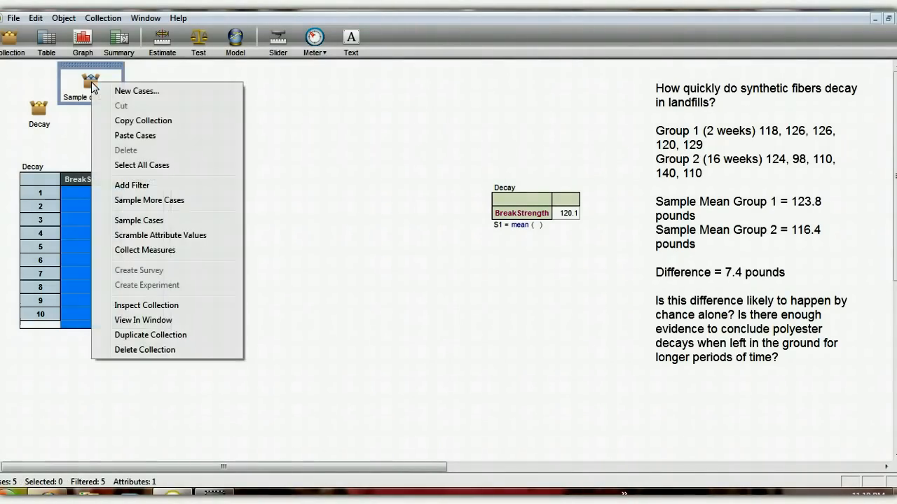
click(184, 247)
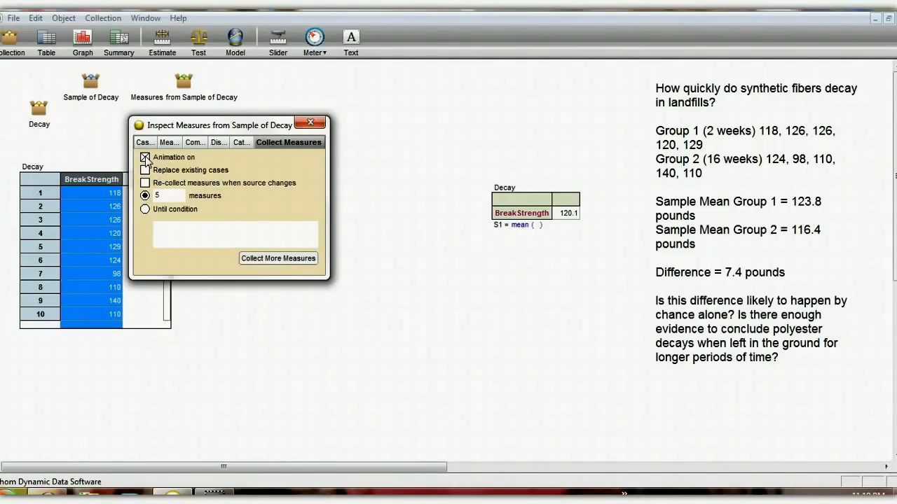
Create a dot plot of the difference attribute from the Measures from Sample of Decay collection in the empty area below the summary table
click(147, 143)
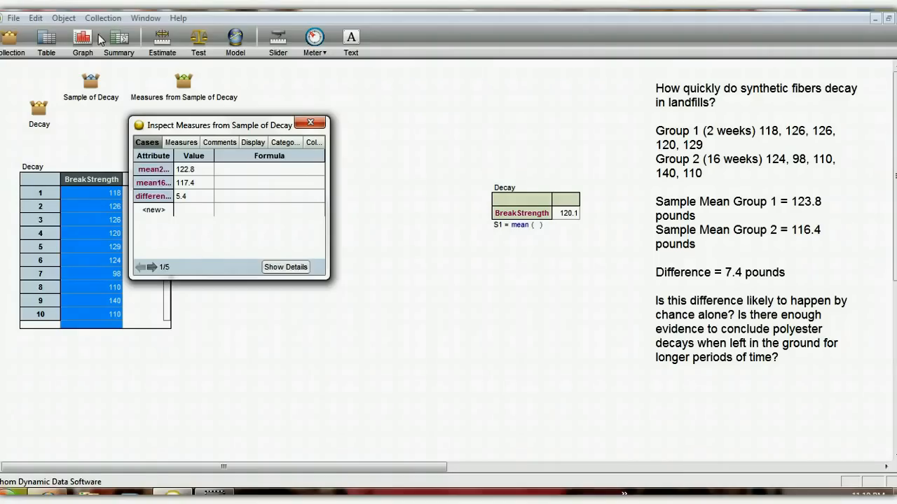
drag(89, 42, 373, 255)
drag(160, 197, 425, 409)
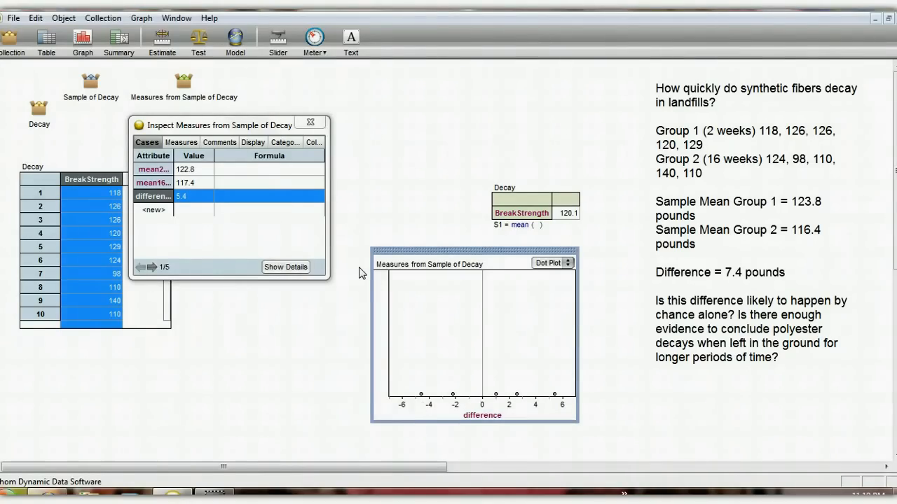
Turn off animation for measure collection and collect 95 more measures from Sample of Decay
click(316, 144)
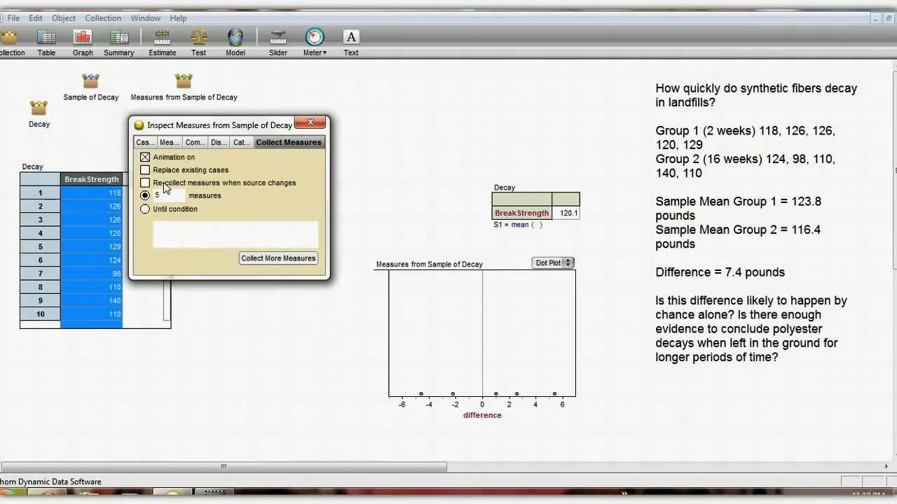
click(144, 157)
click(173, 196)
key(BackSpace)
text(95)
click(266, 259)
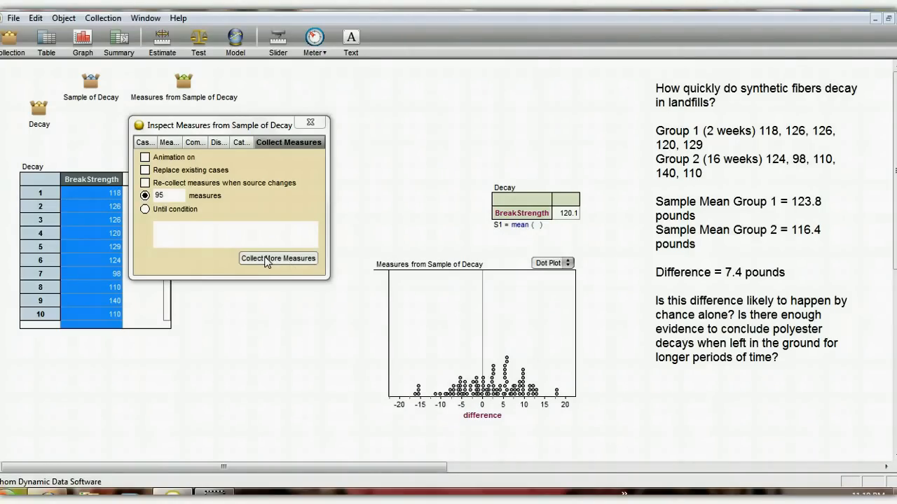
Set the number of measures to 400 and collect that many more from Sample of Decay
click(184, 195)
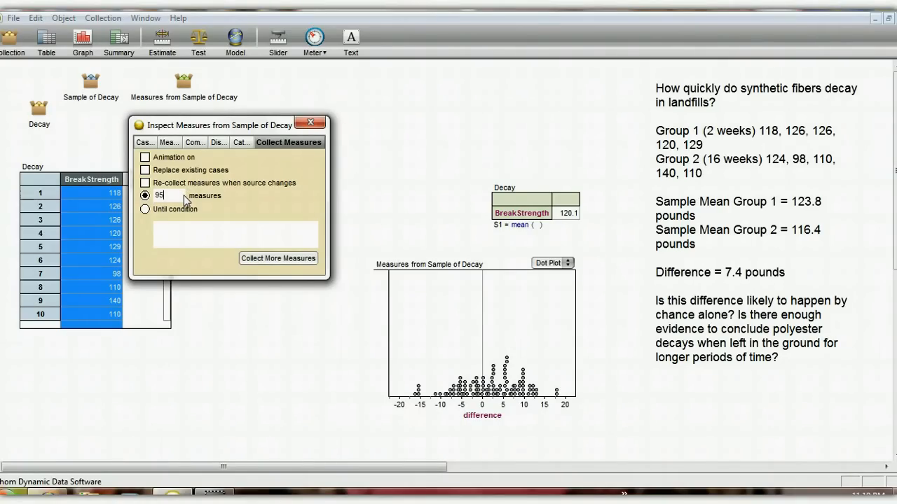
key(BackSpace)
key(BackSpace)
text(400)
click(279, 259)
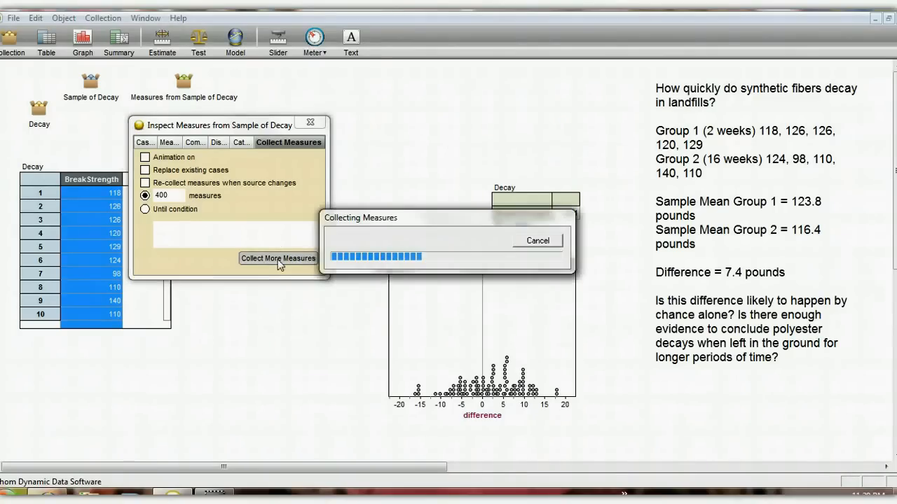